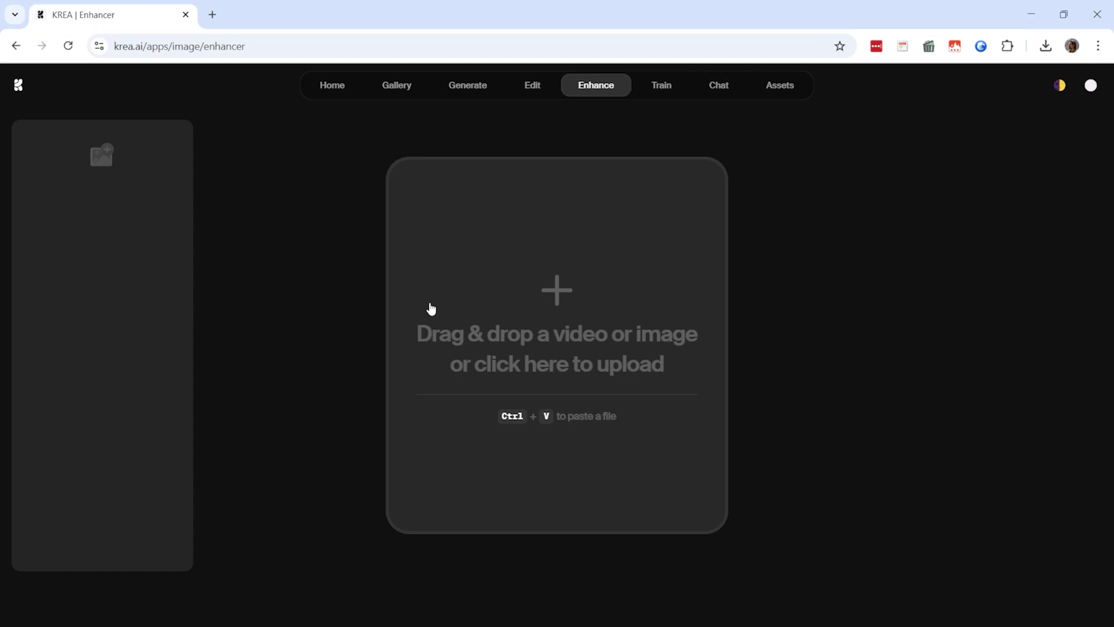
Upload the brown 'bottle' and white 'product' images to the Enhancer, with the pump bottle loaded
{"action": "left_click", "coordinate": [528, 293]}
{"action": "left_click", "coordinate": [348, 241]}
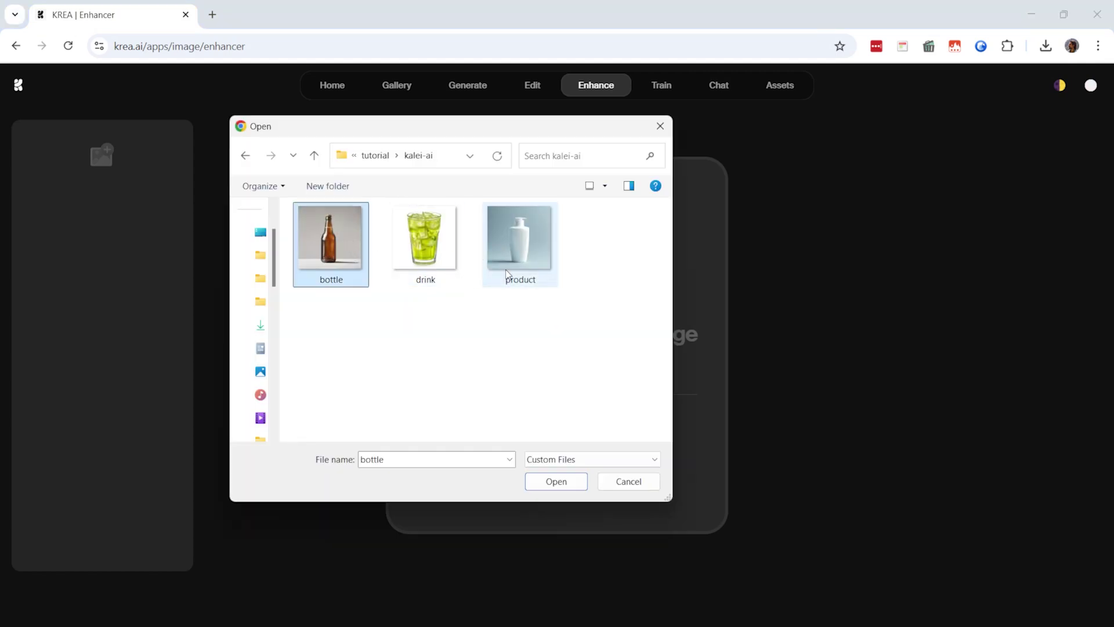
{"action": "left_click", "coordinate": [525, 249]}
{"action": "left_click", "coordinate": [556, 481]}
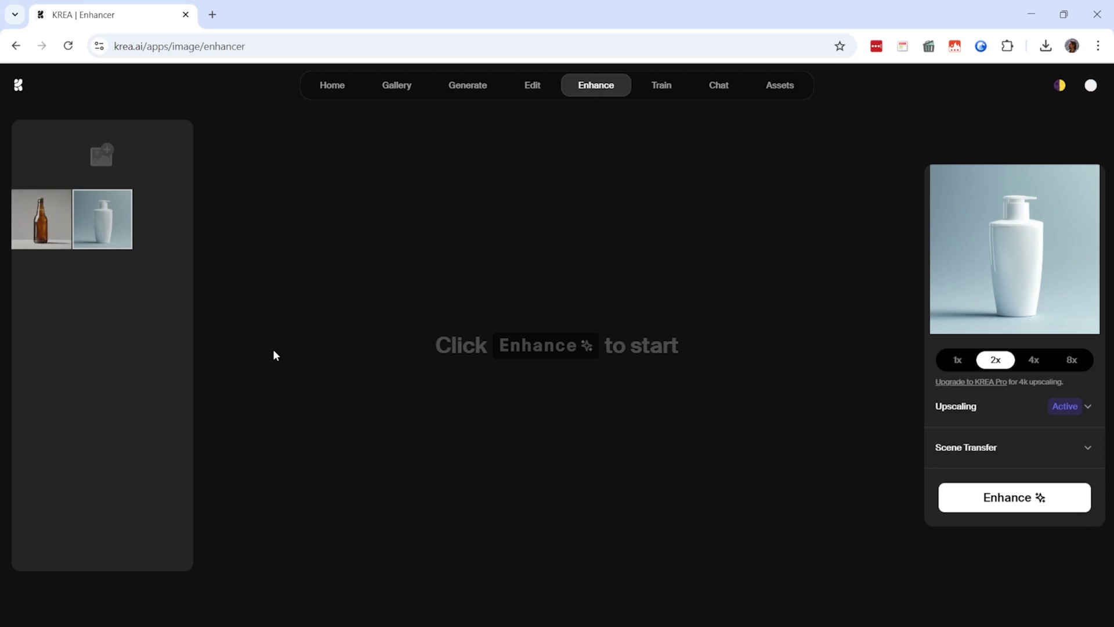
{"action": "mouse_move", "coordinate": [985, 403]}
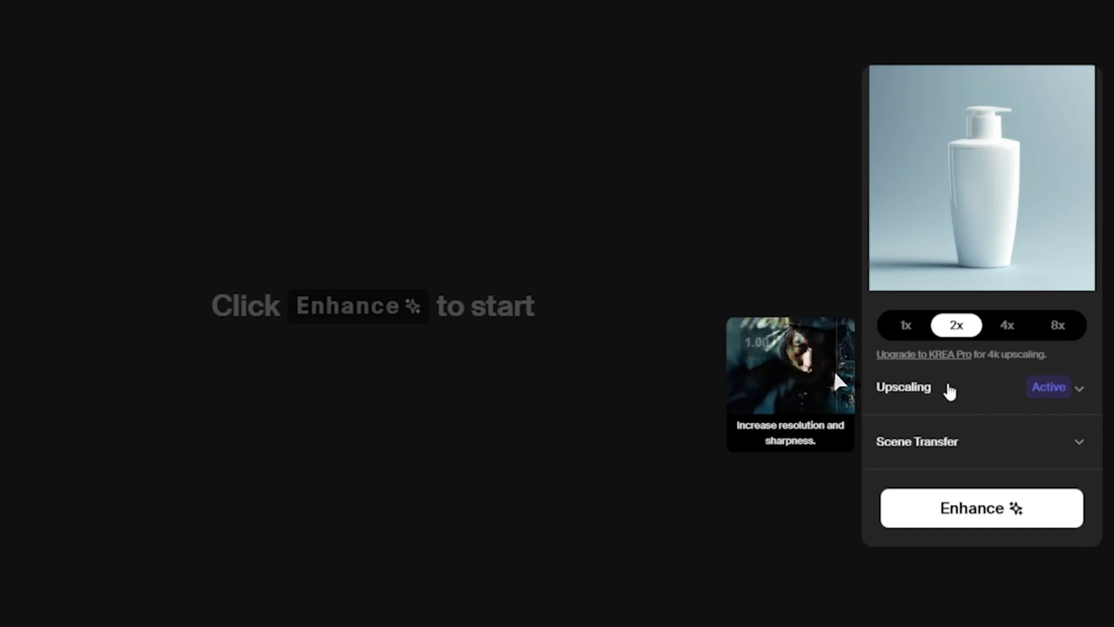
Check the Upscaling settings, then activate Scene Transfer and scroll to its Scene Image field
{"action": "left_click", "coordinate": [948, 388]}
{"action": "mouse_move", "coordinate": [968, 331]}
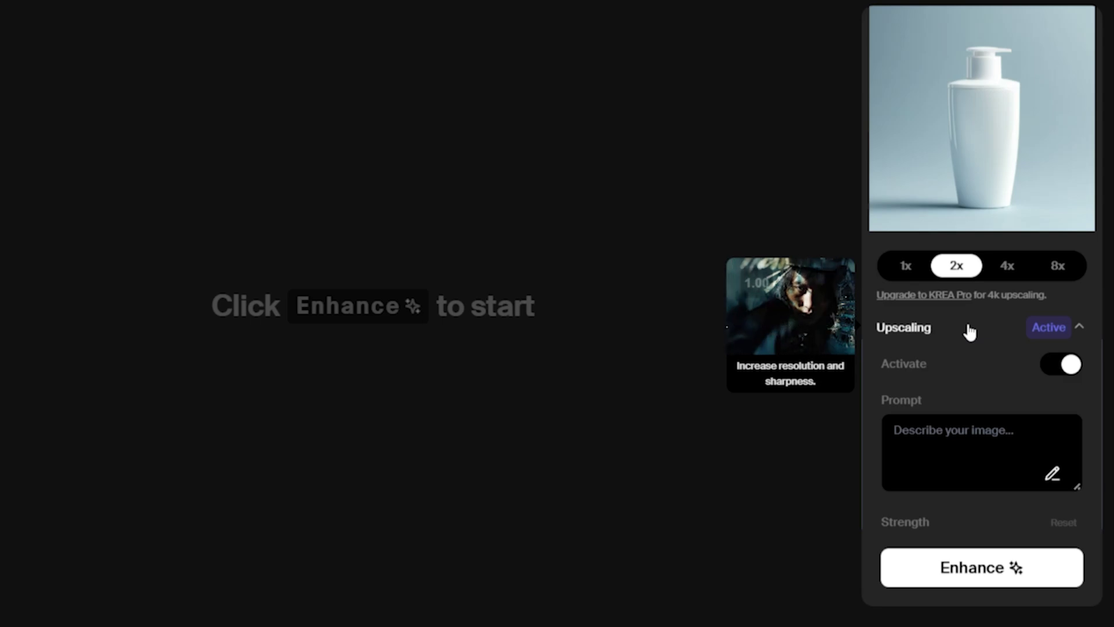
{"action": "left_click", "coordinate": [969, 332]}
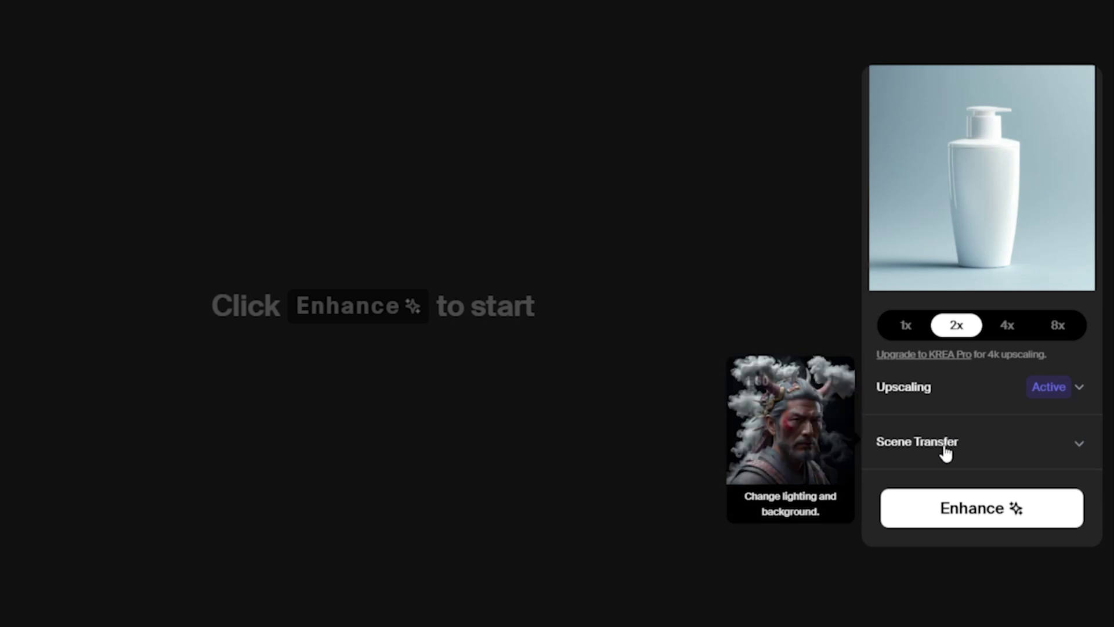
{"action": "left_click", "coordinate": [944, 446]}
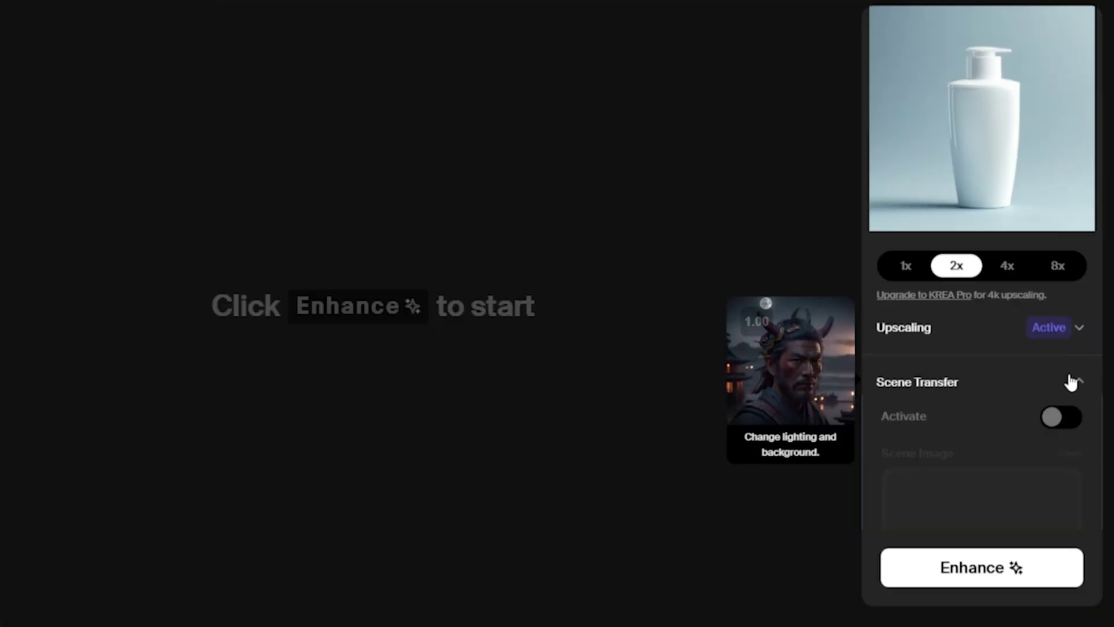
{"action": "left_click", "coordinate": [1054, 425]}
{"action": "scroll", "coordinate": [997, 385], "scroll_direction": "down", "scroll_amount": 3}
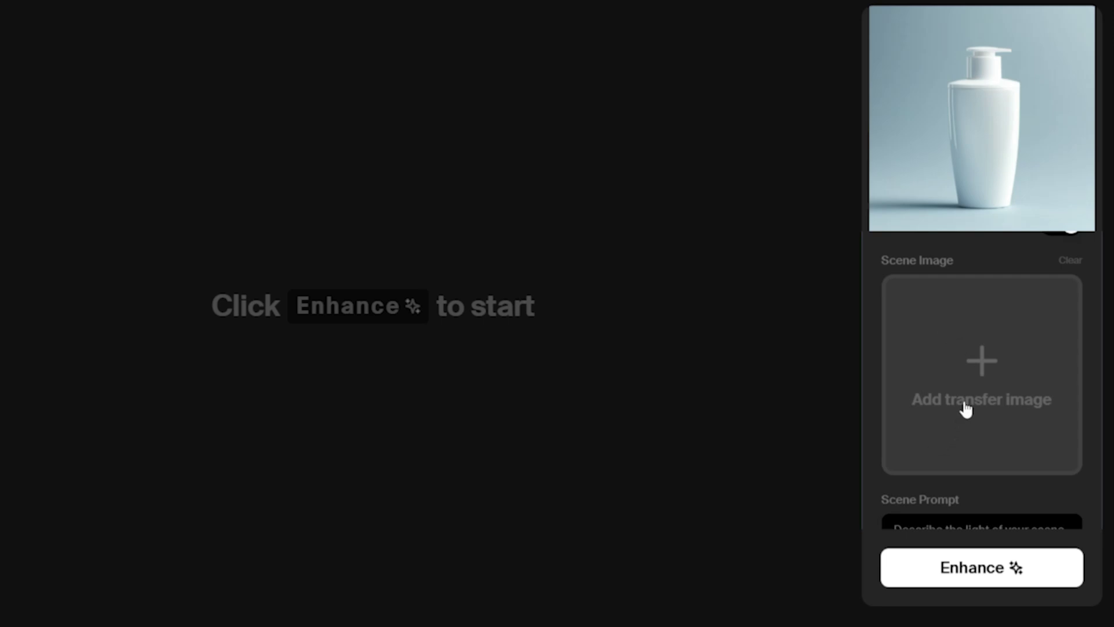
Browse the preset scenes, then generate a Red Planet scene image from a pasted text prompt
{"action": "left_click", "coordinate": [965, 374]}
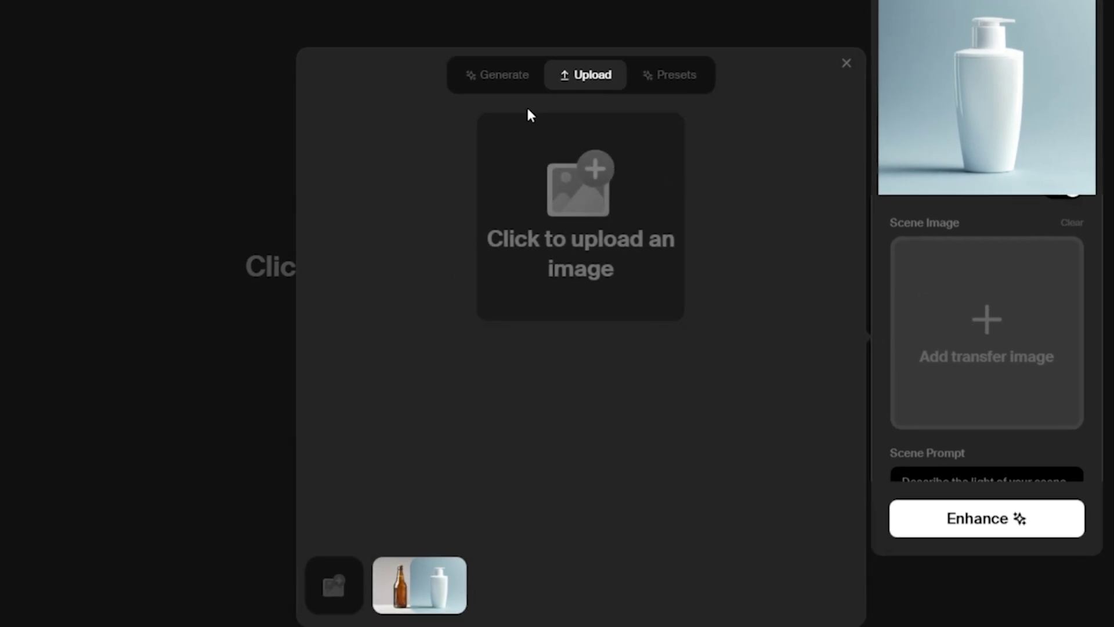
{"action": "left_click", "coordinate": [681, 89]}
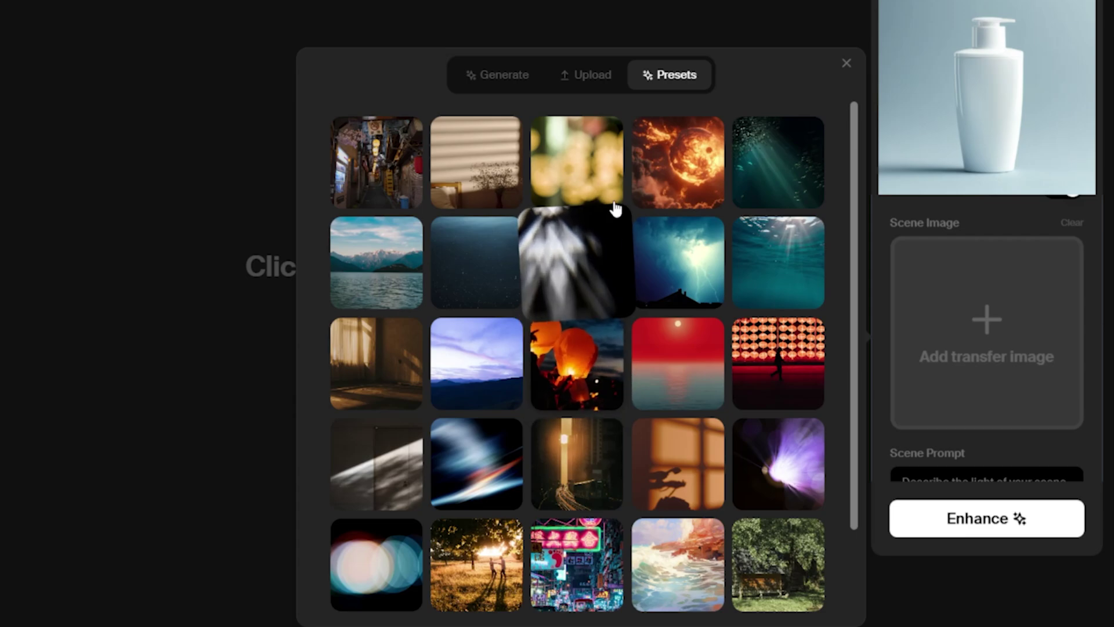
{"action": "left_click", "coordinate": [591, 80]}
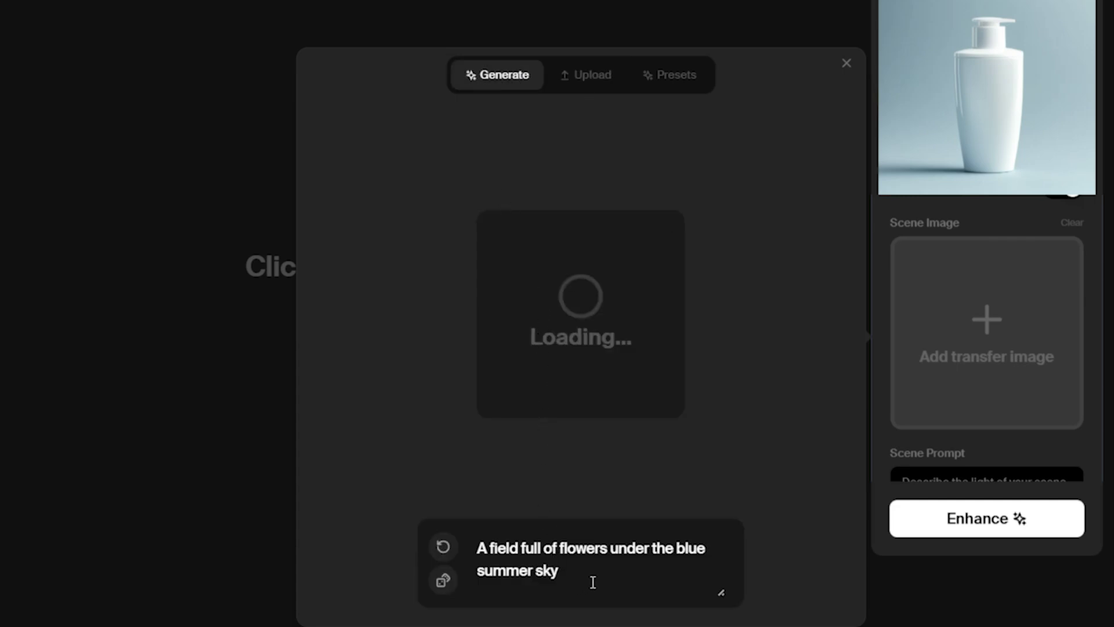
{"action": "left_click", "coordinate": [585, 564]}
{"action": "key", "text": "ctrl+a"}
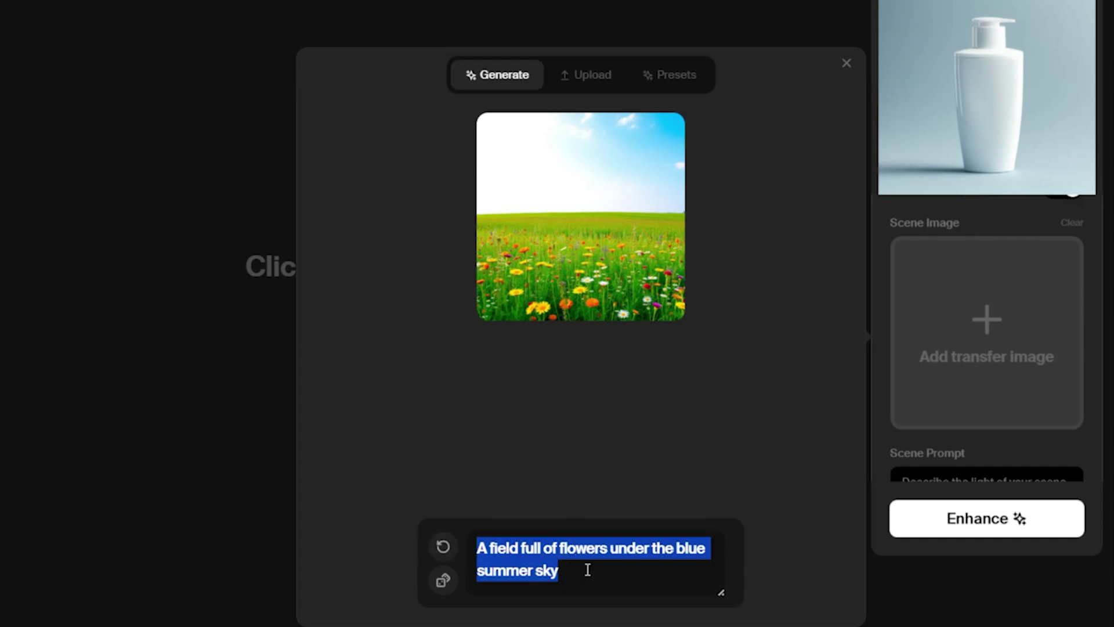
{"action": "left_click", "coordinate": [603, 540]}
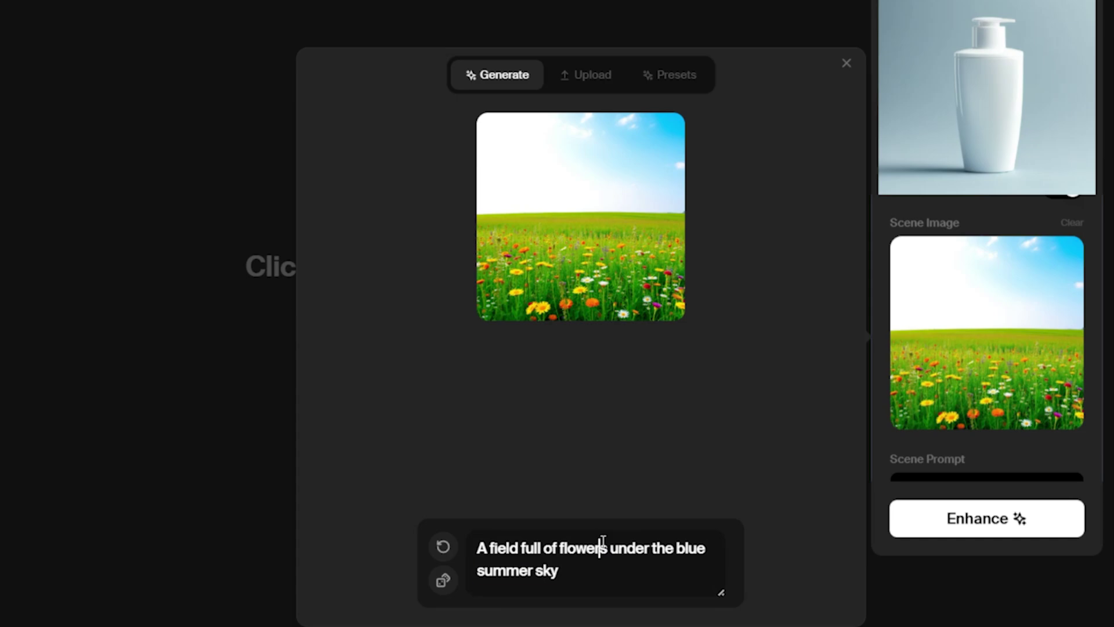
{"action": "key", "text": "ctrl+a"}
{"action": "type", "text": "Thin, dusty atmosphere of the Red Planet with a pale orange sky."}
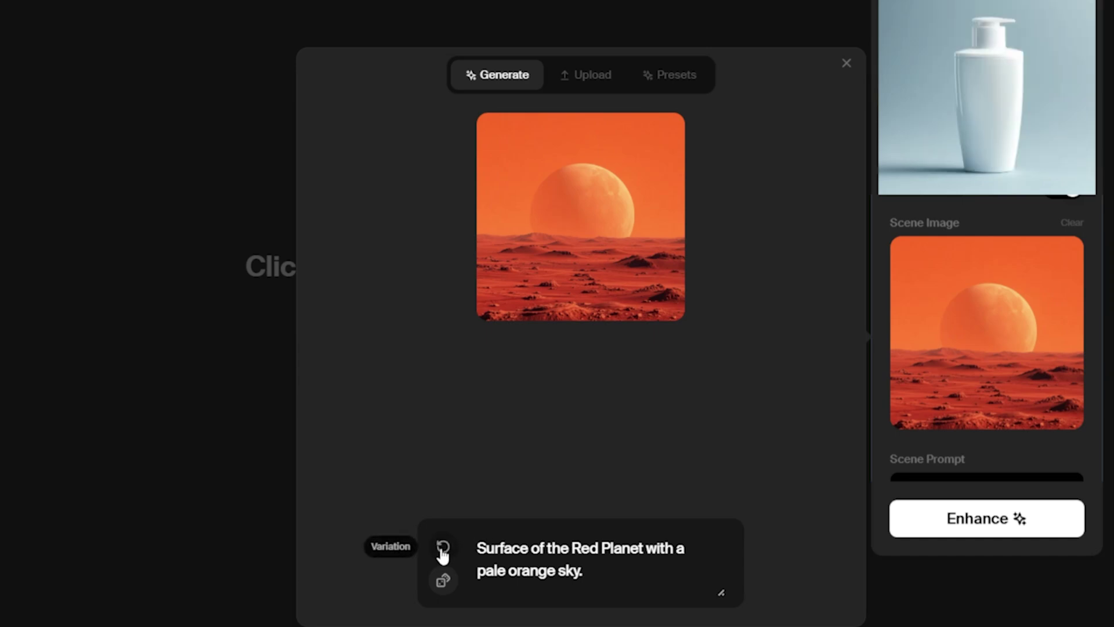
Try a variation of the Mars scene, then replace the prompt with 'Bathroom'
{"action": "left_click", "coordinate": [443, 551]}
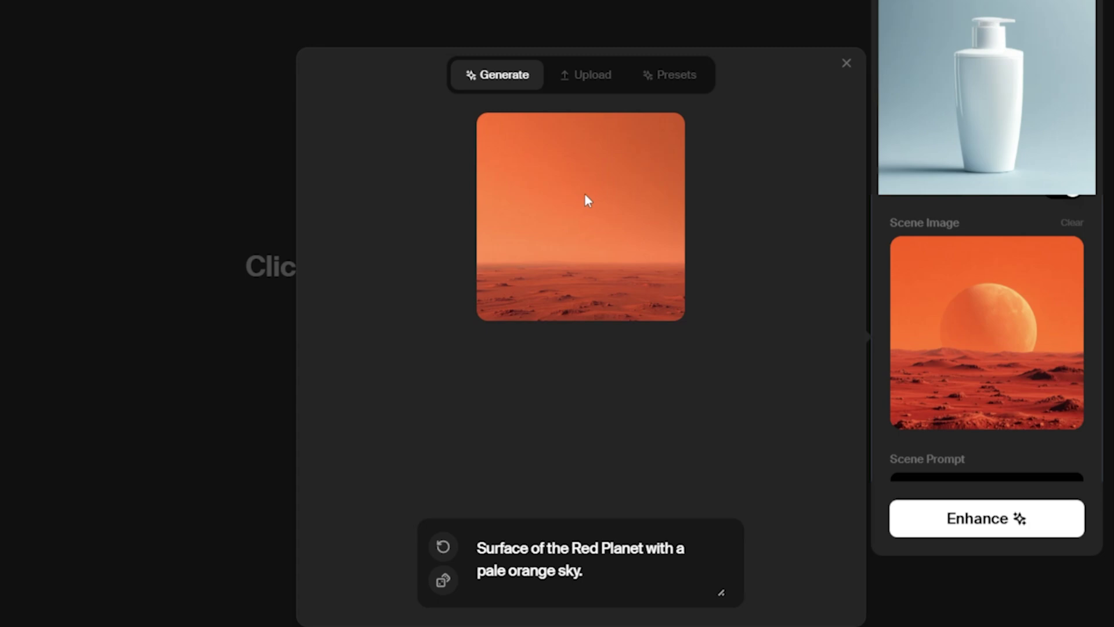
{"action": "left_click_drag", "start_coordinate": [475, 547], "coordinate": [595, 565]}
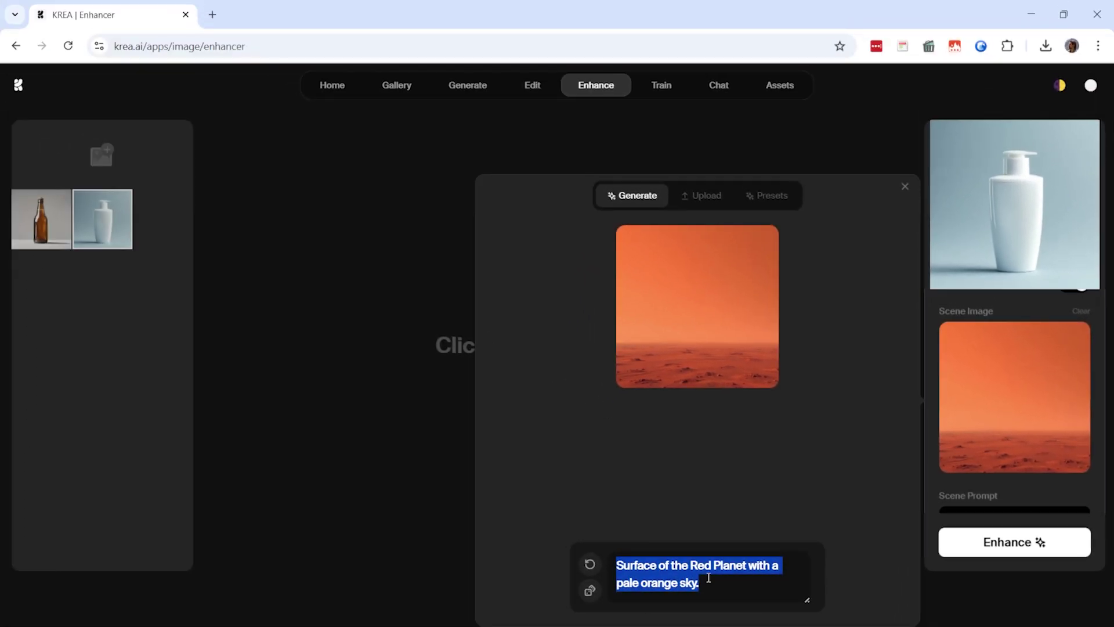
{"action": "type", "text": "Bathroom"}
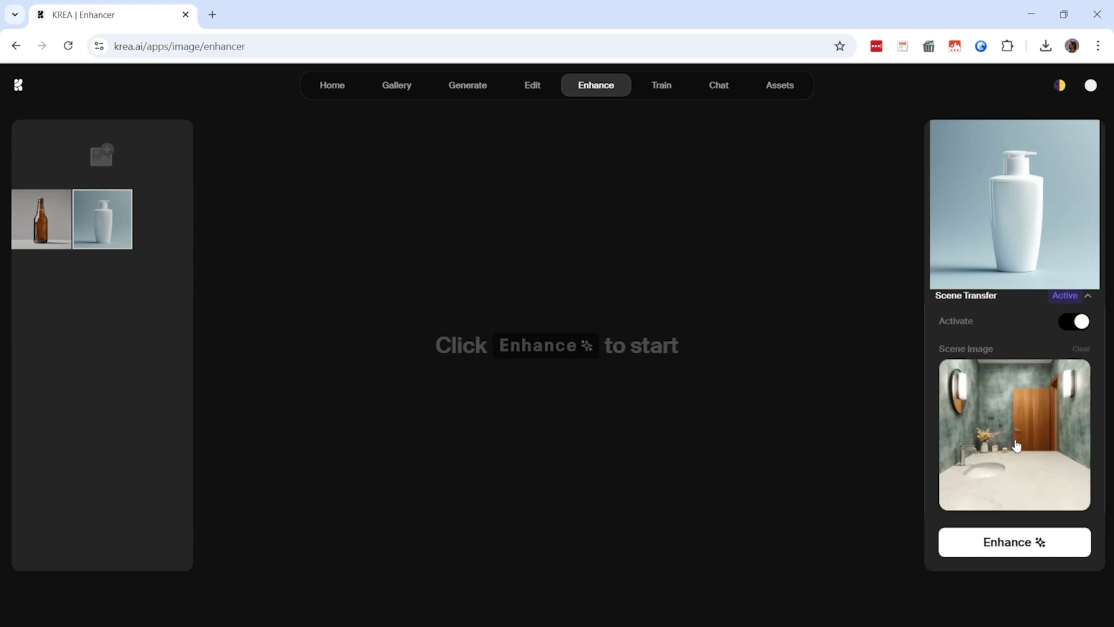
Clear the bathroom scene image and type 'bathroom' into the Scene Prompt instead
{"action": "scroll", "coordinate": [1072, 380], "scroll_direction": "up", "scroll_amount": 2}
{"action": "left_click", "coordinate": [1083, 384]}
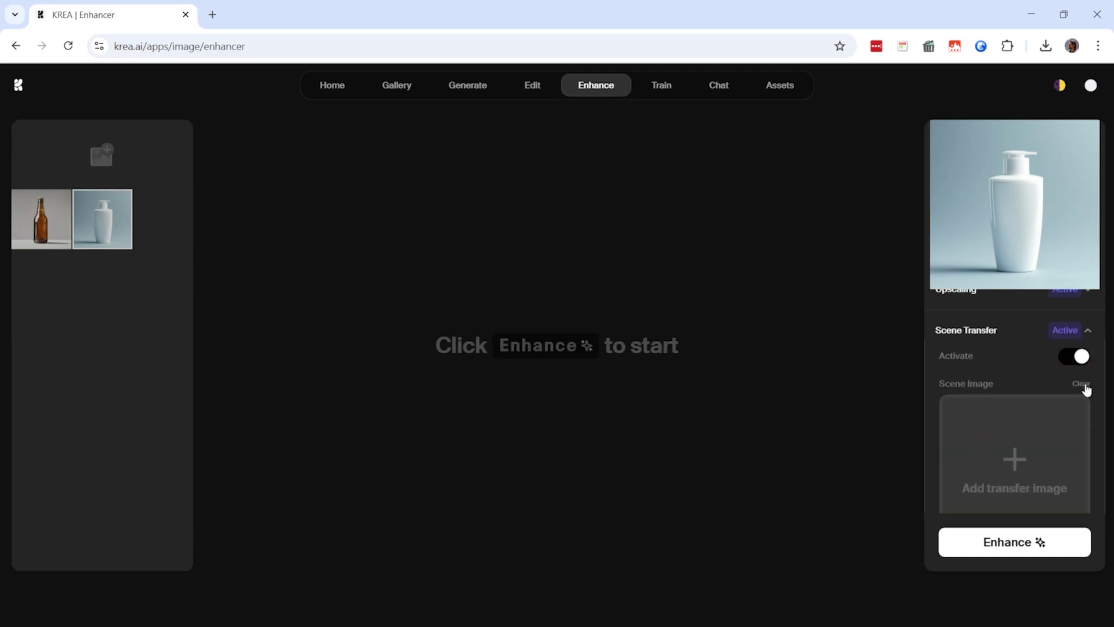
{"action": "scroll", "coordinate": [987, 455], "scroll_direction": "down", "scroll_amount": 3}
{"action": "left_click", "coordinate": [1002, 392]}
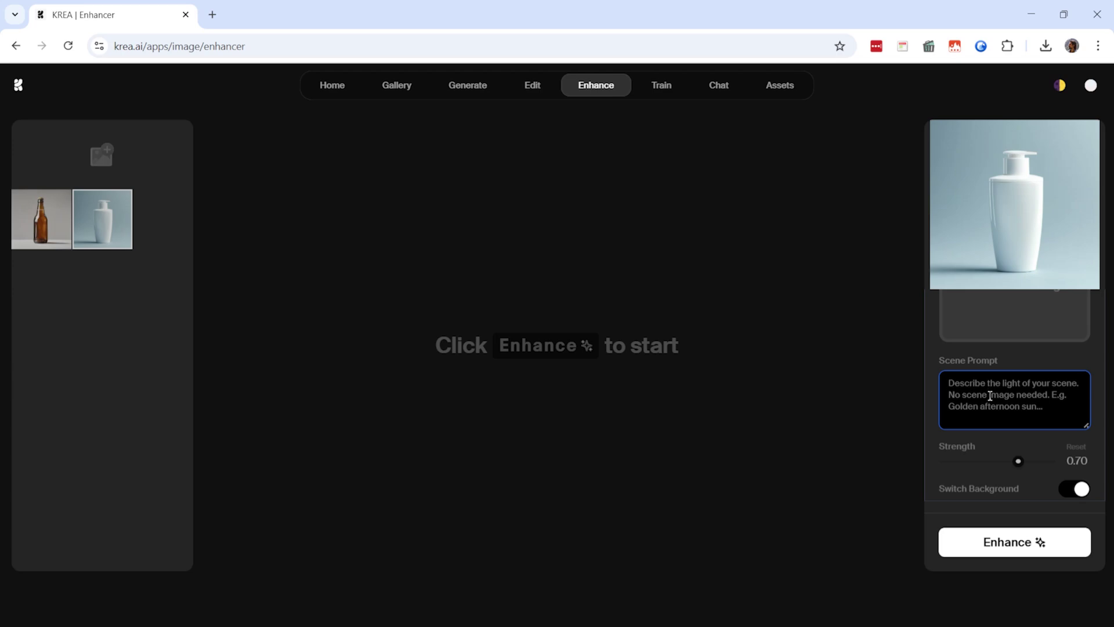
{"action": "type", "text": "bathroom"}
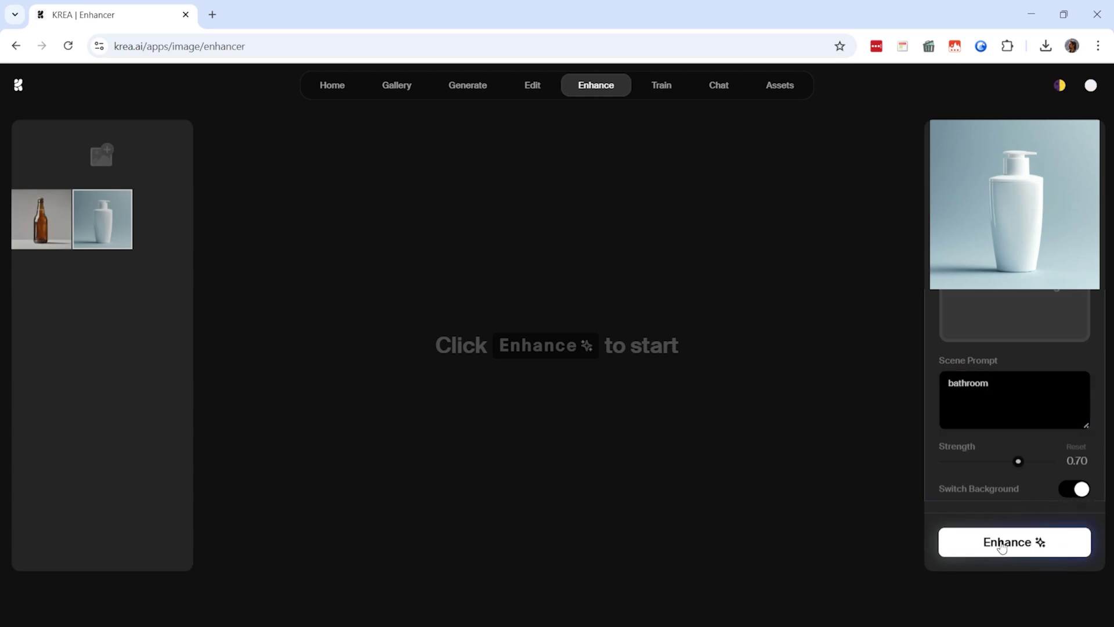
Enhance the white bottle into the bathroom scene, compare it full screen, then load the beer bottle
{"action": "left_click", "coordinate": [1002, 548]}
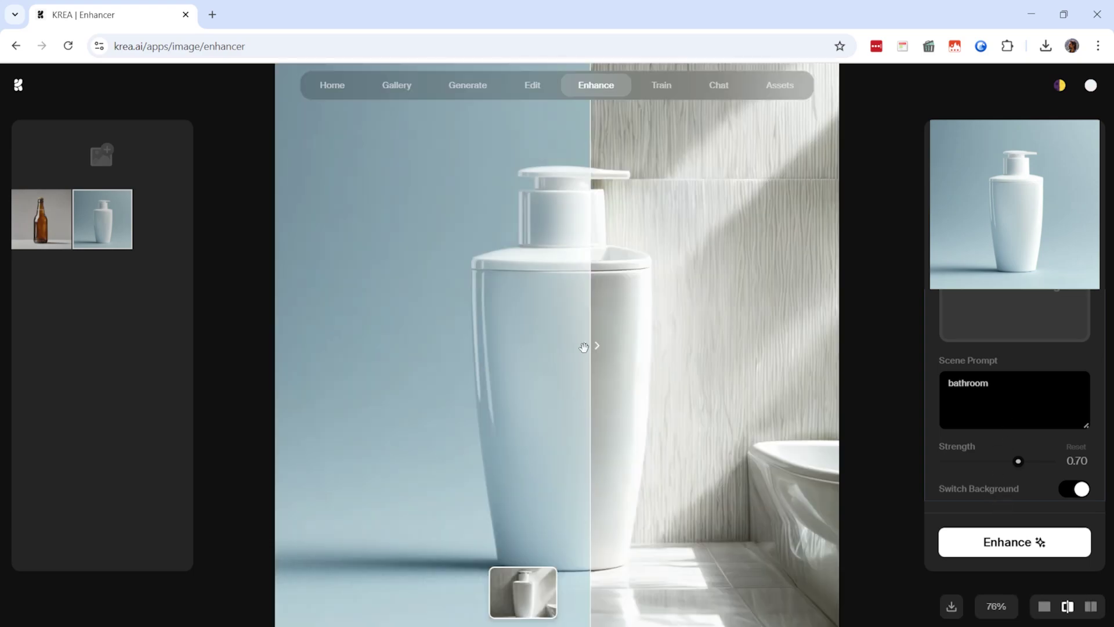
{"action": "key", "text": "F11"}
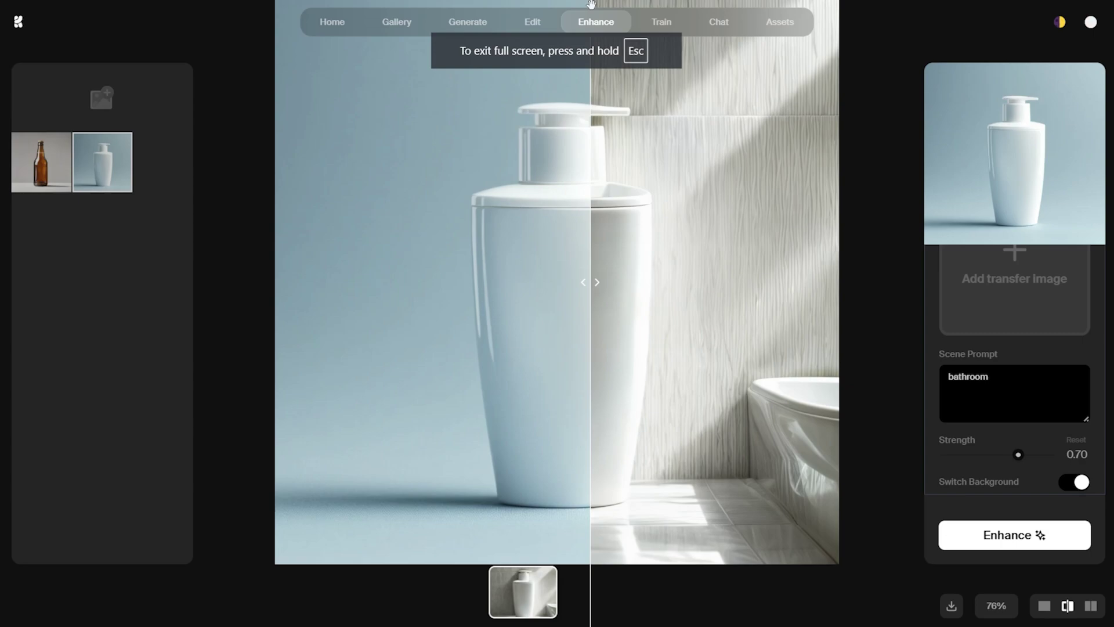
{"action": "left_click_drag", "start_coordinate": [590, 392], "coordinate": [322, 322]}
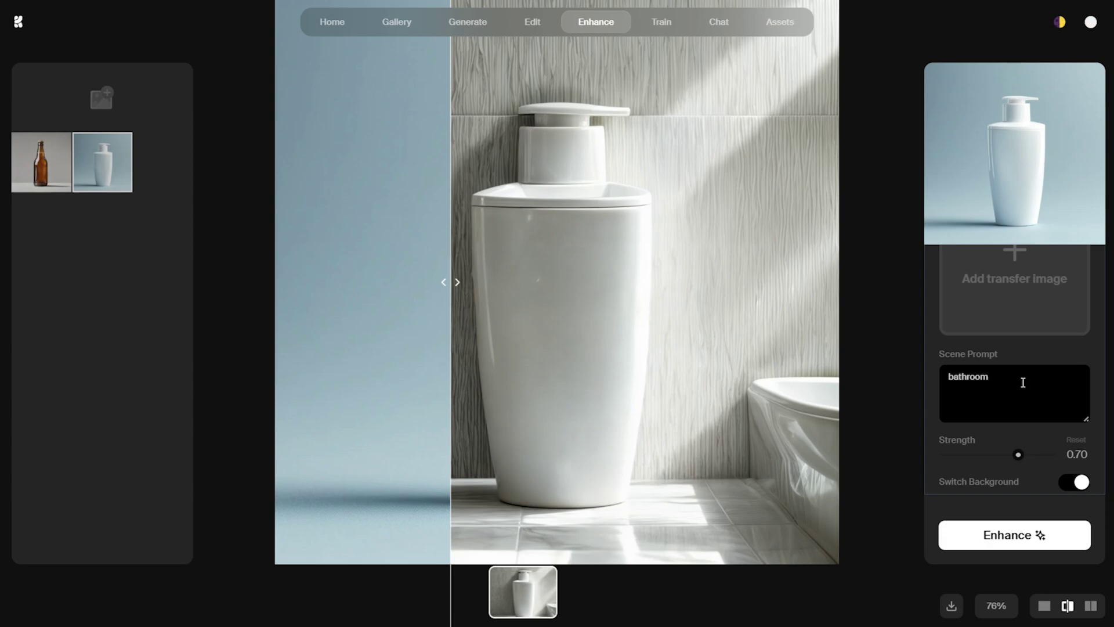
{"action": "left_click", "coordinate": [1015, 379]}
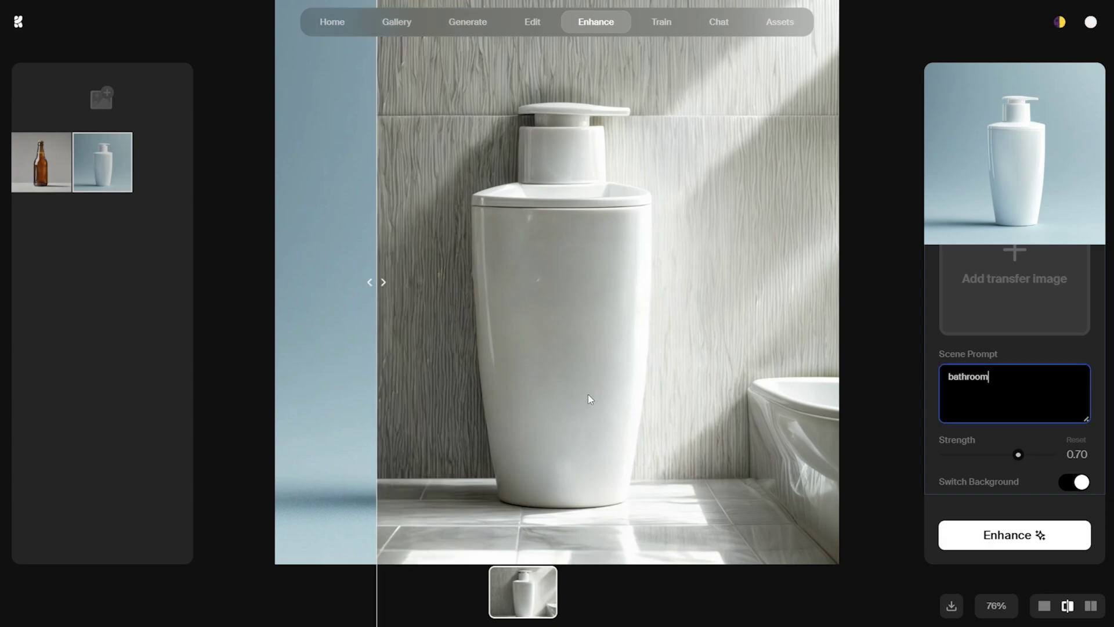
{"action": "left_click", "coordinate": [41, 168]}
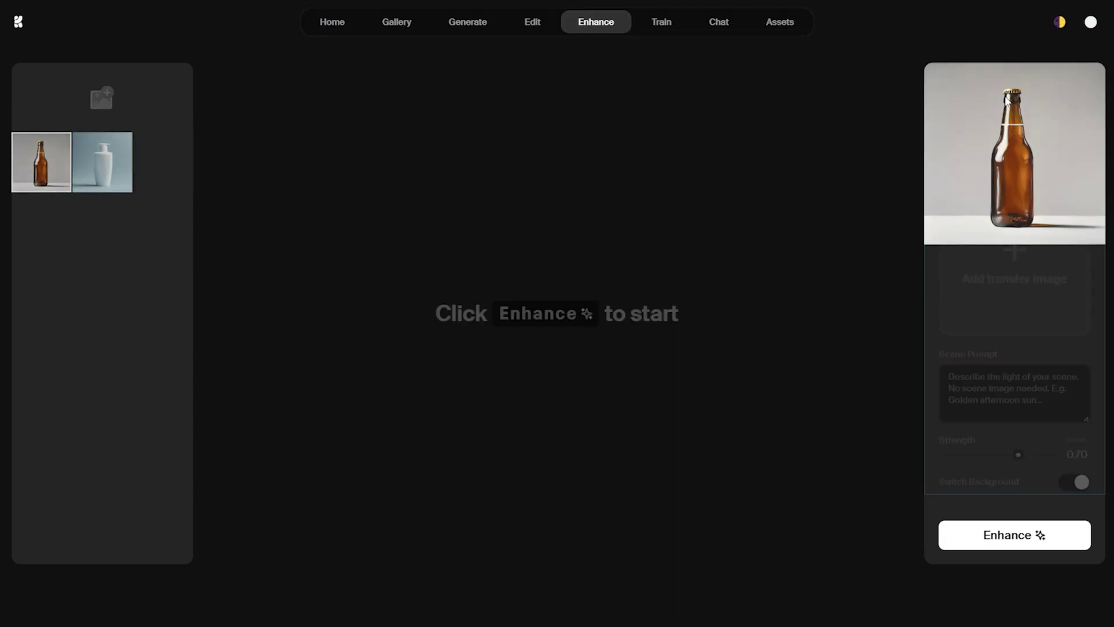
Turn on Scene Transfer for the beer bottle and enhance it with the prompt 'beach'
{"action": "scroll", "coordinate": [969, 360], "scroll_direction": "up", "scroll_amount": 3}
{"action": "scroll", "coordinate": [970, 363], "scroll_direction": "up", "scroll_amount": 1}
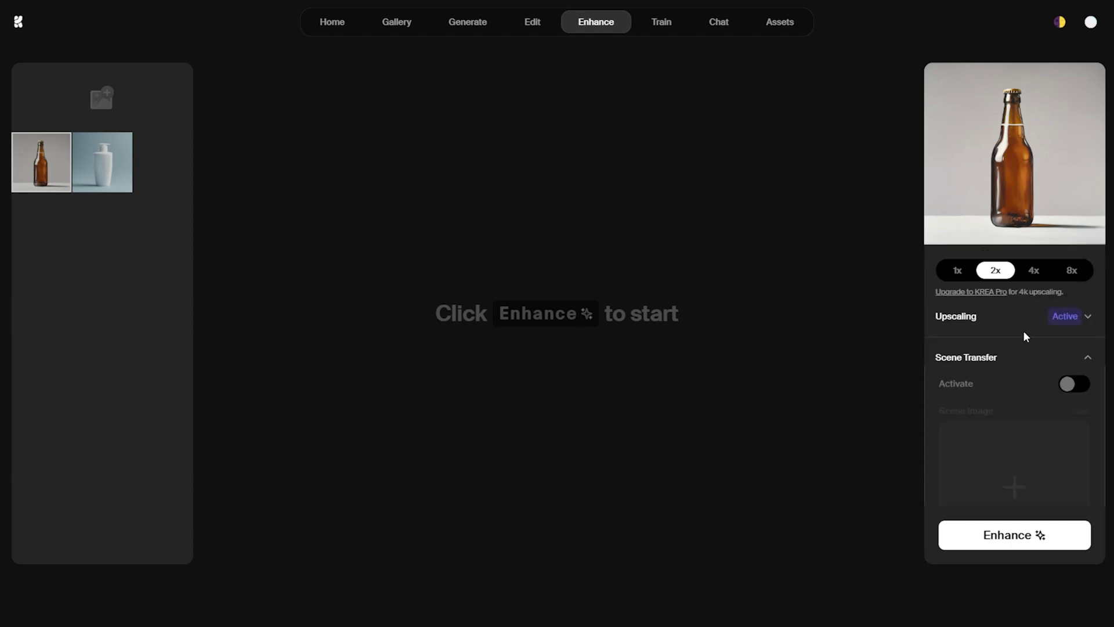
{"action": "left_click", "coordinate": [1075, 384]}
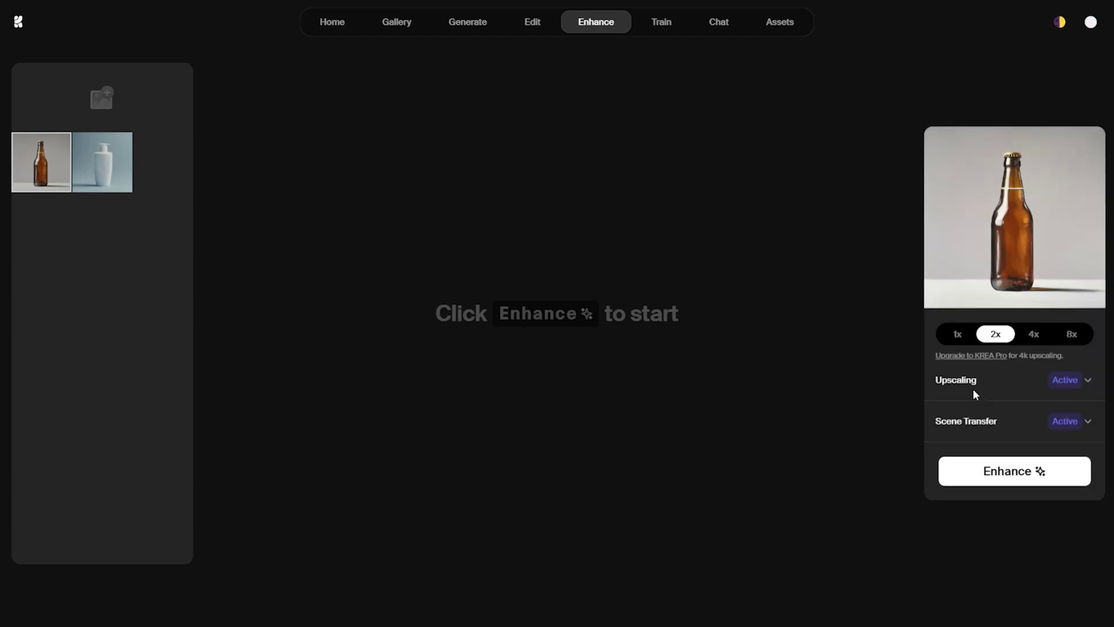
{"action": "left_click", "coordinate": [983, 421]}
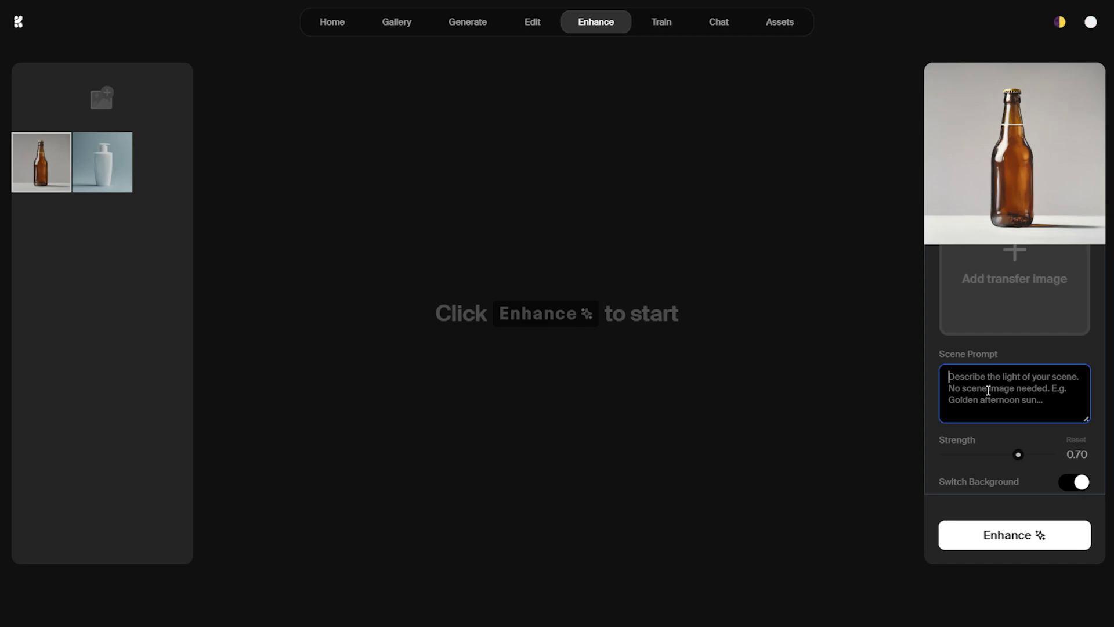
{"action": "type", "text": "beach"}
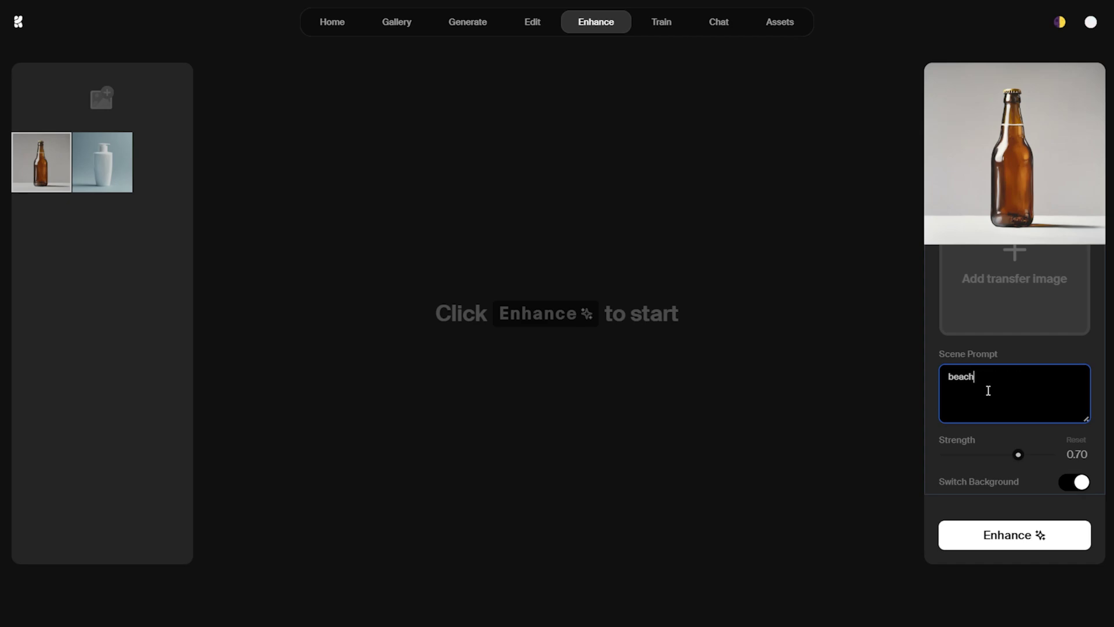
{"action": "left_click", "coordinate": [972, 536]}
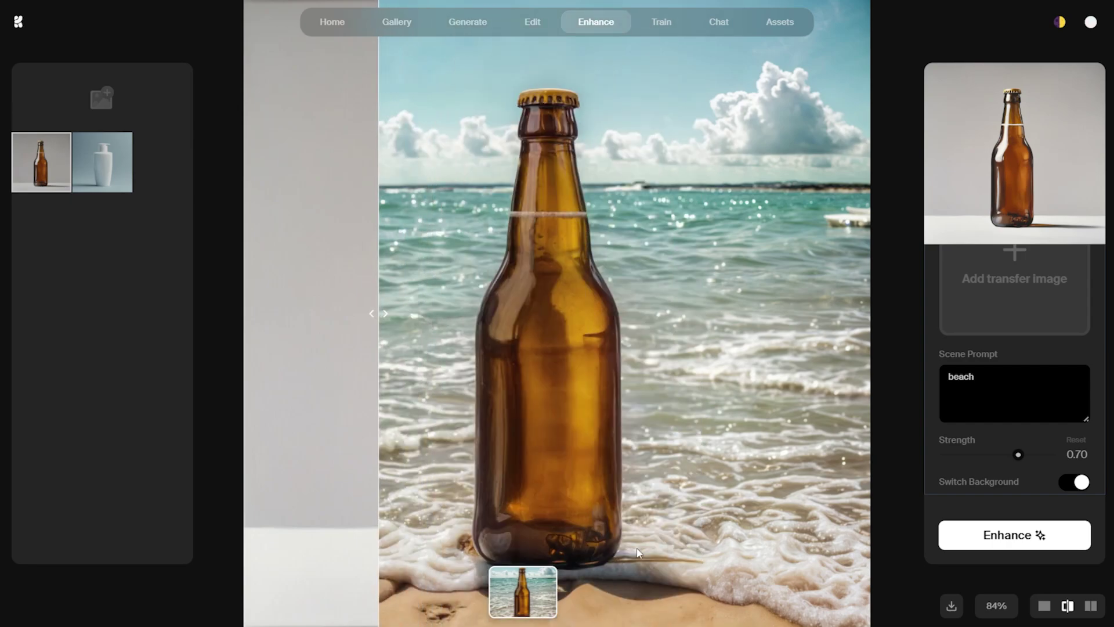
Re-enhance with the prompt 'beach sand' and compare the shoreline render against the original
{"action": "left_click", "coordinate": [1002, 391]}
{"action": "type", "text": "sand"}
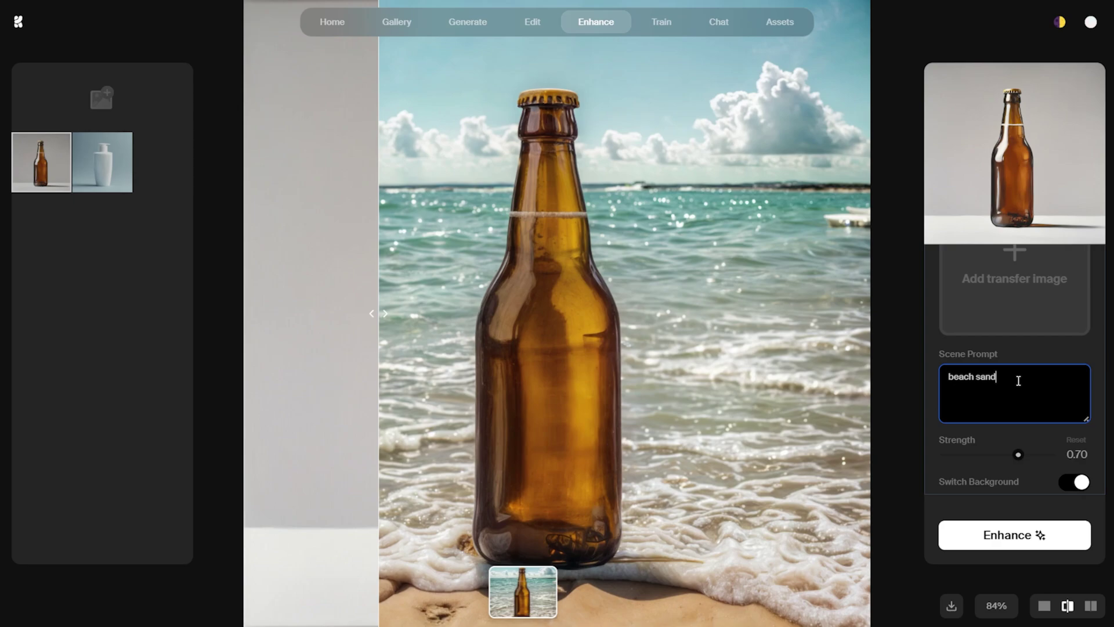
{"action": "left_click", "coordinate": [998, 533]}
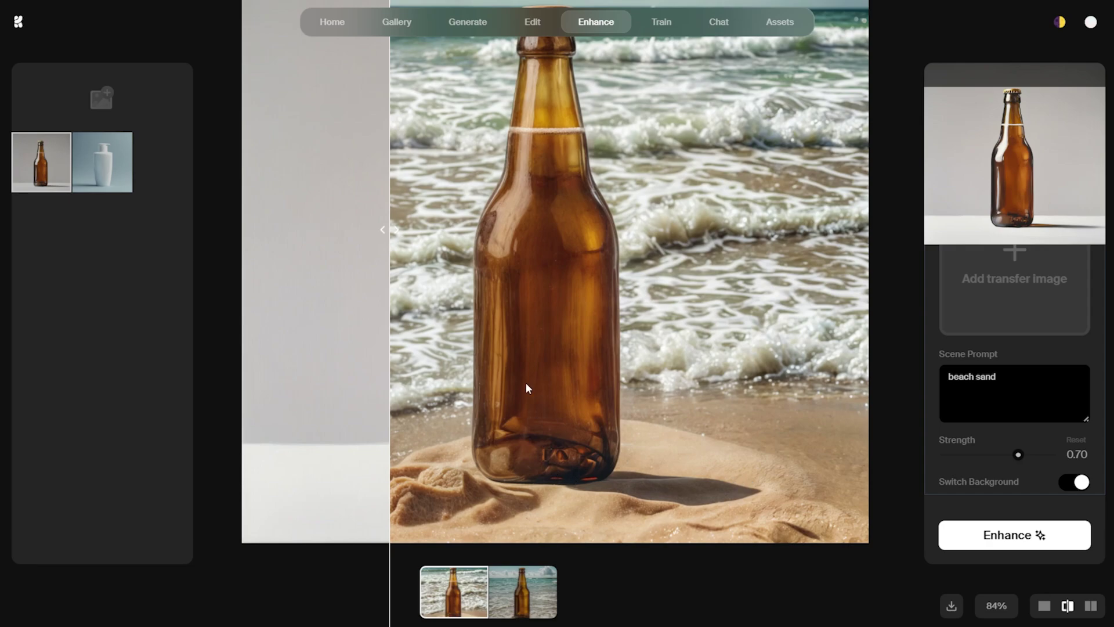
{"action": "scroll", "coordinate": [551, 378], "scroll_direction": "down", "scroll_amount": 3}
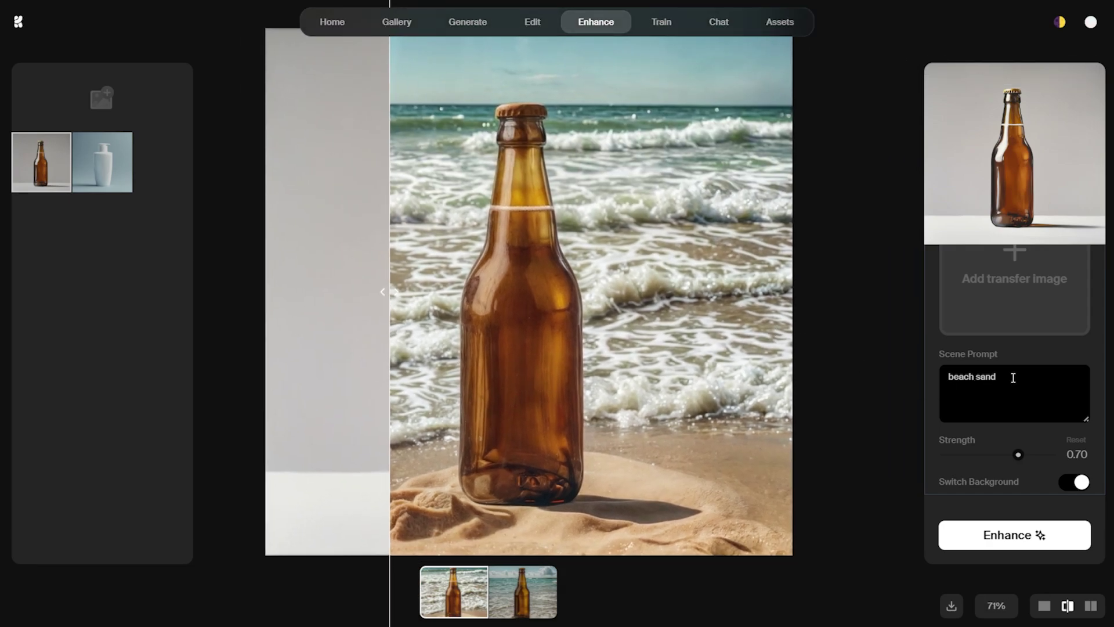
{"action": "mouse_move", "coordinate": [389, 289]}
{"action": "left_mouse_down"}
{"action": "mouse_move", "coordinate": [277, 289]}
{"action": "mouse_move", "coordinate": [562, 291]}
{"action": "mouse_move", "coordinate": [402, 293]}
{"action": "left_mouse_up"}
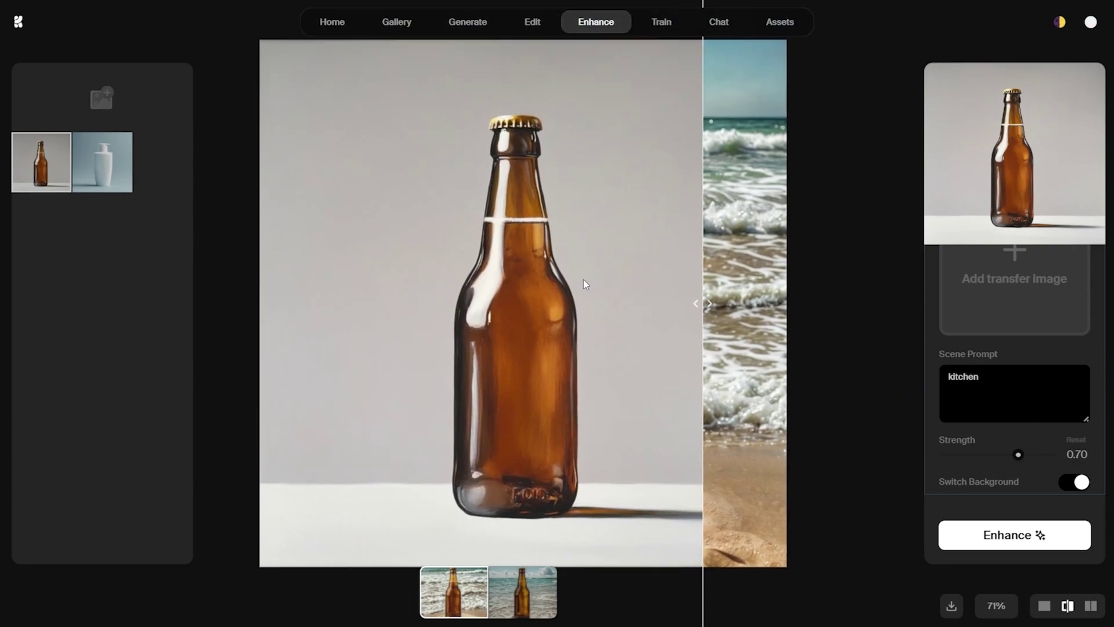
{"action": "left_click_drag", "start_coordinate": [585, 284], "coordinate": [596, 282]}
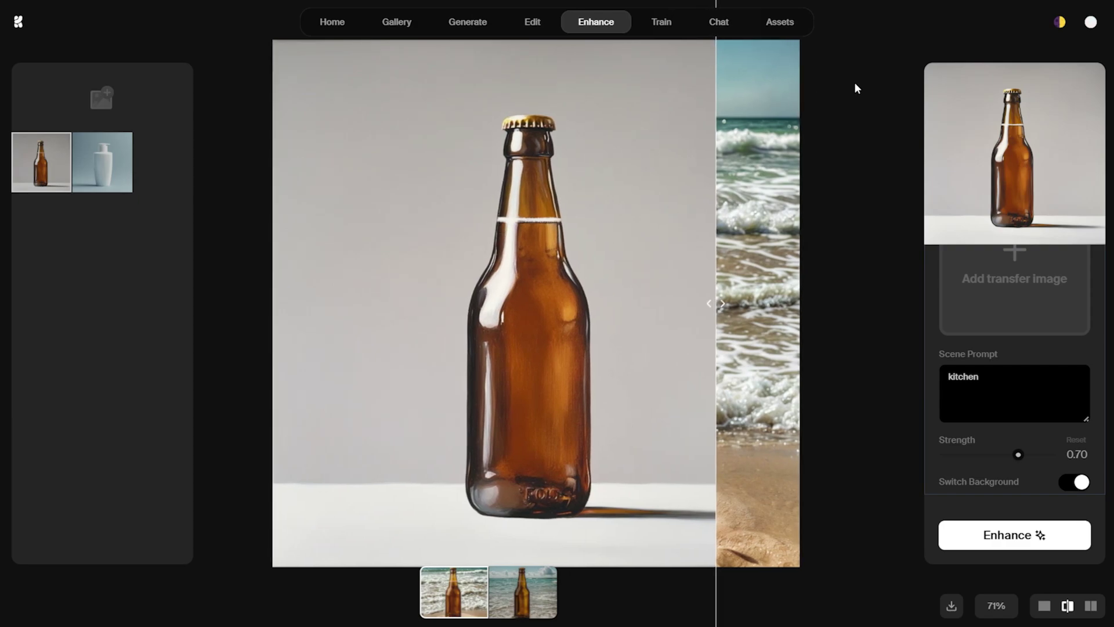
{"action": "left_click", "coordinate": [1091, 24]}
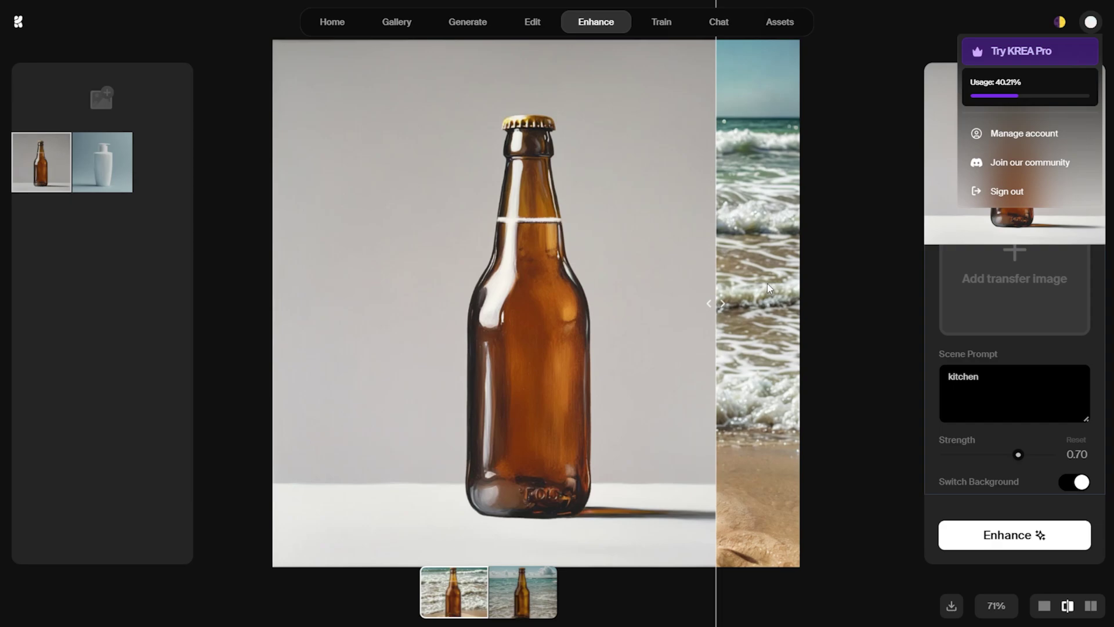
Enhance the beer bottle twice with the 'kitchen' prompt, comparing each render with the original
{"action": "left_click", "coordinate": [683, 269]}
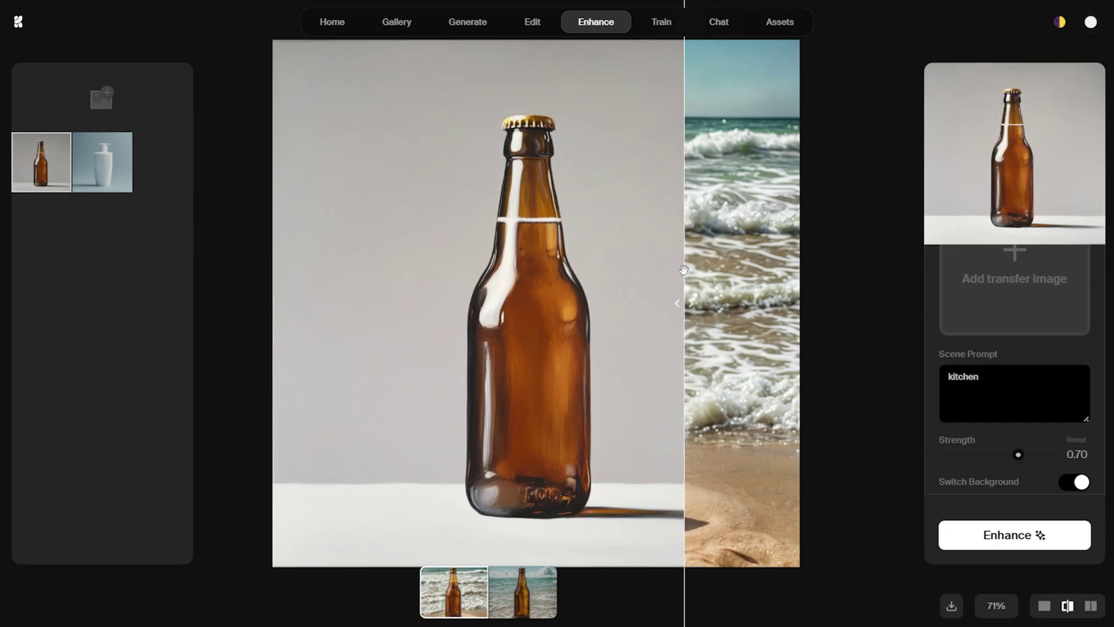
{"action": "left_click", "coordinate": [1014, 534]}
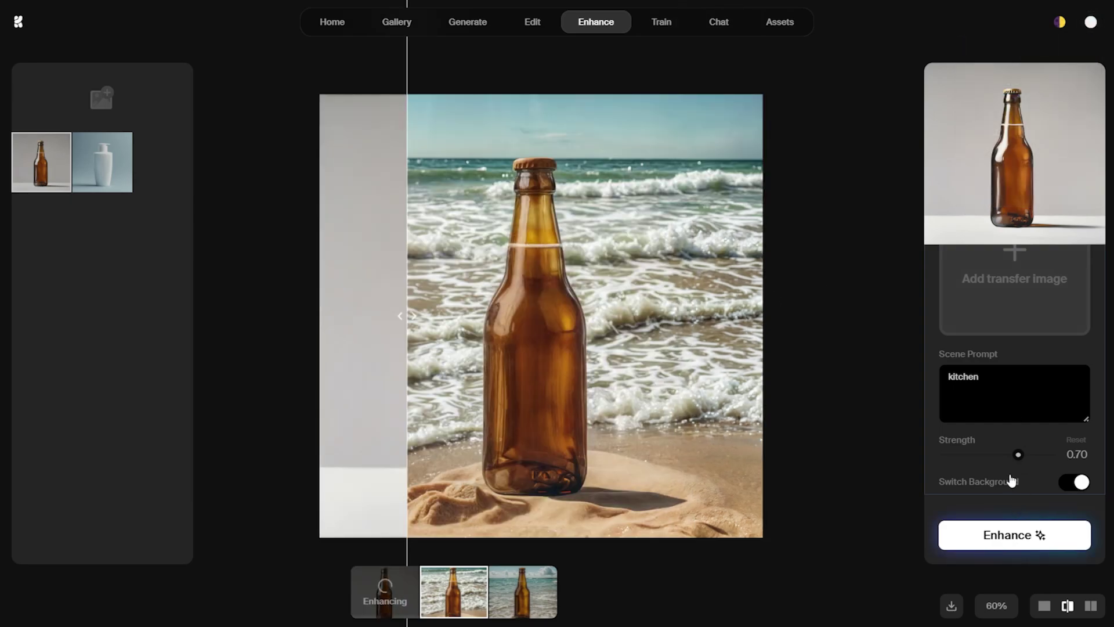
{"action": "scroll", "coordinate": [474, 454], "scroll_direction": "down", "scroll_amount": 1}
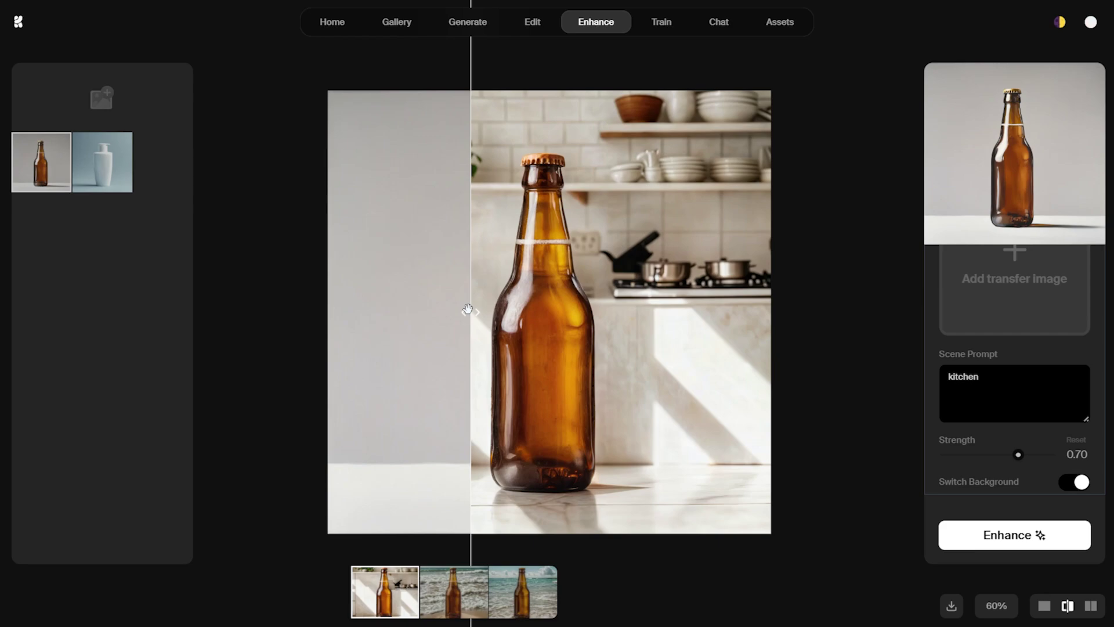
{"action": "left_click_drag", "start_coordinate": [467, 309], "coordinate": [412, 323]}
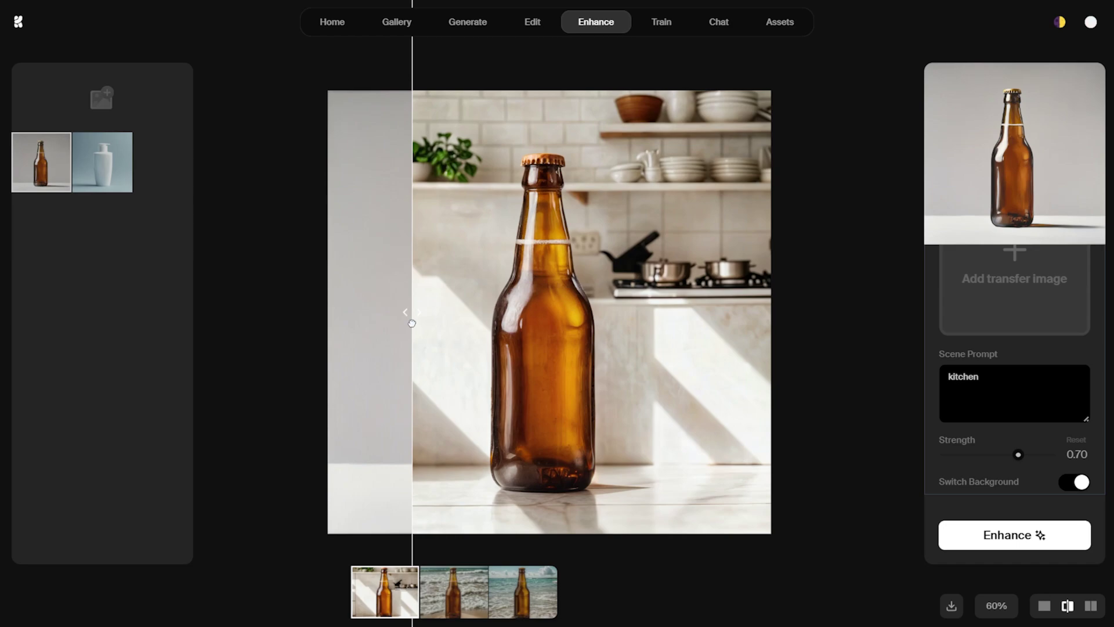
{"action": "left_click_drag", "start_coordinate": [412, 327], "coordinate": [454, 388]}
{"action": "left_click_drag", "start_coordinate": [984, 386], "coordinate": [935, 387]}
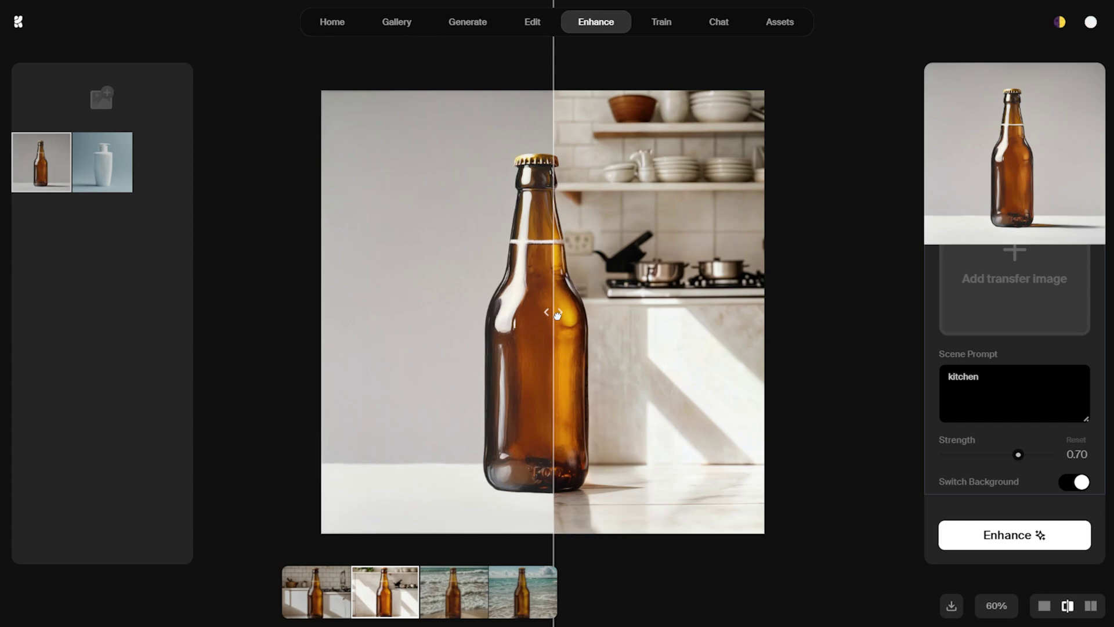
{"action": "left_click_drag", "start_coordinate": [551, 325], "coordinate": [361, 329]}
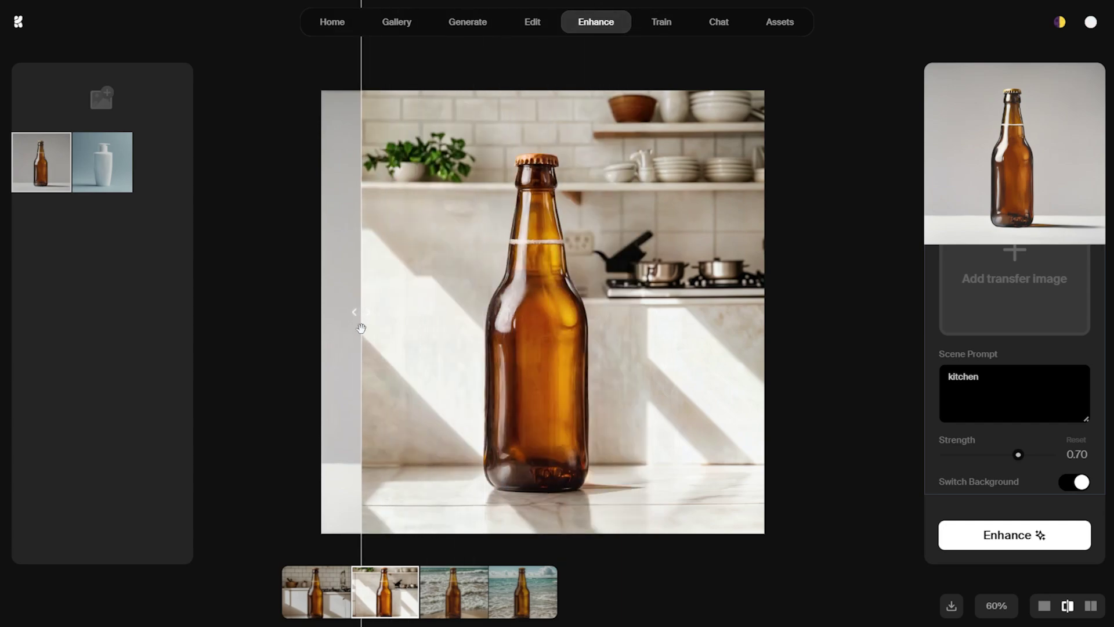